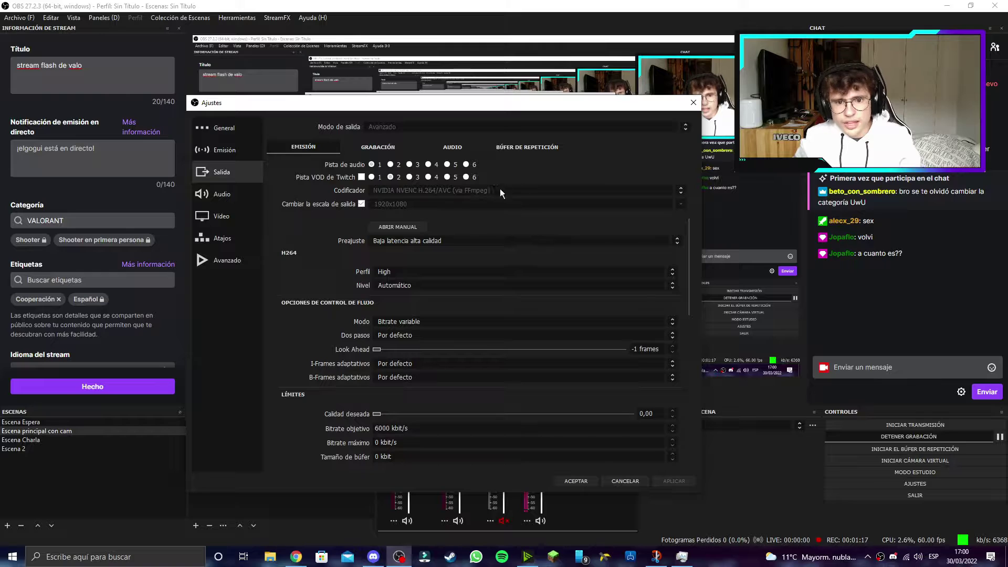
Review the presets available for the streaming encoder
drag(537, 101, 563, 323)
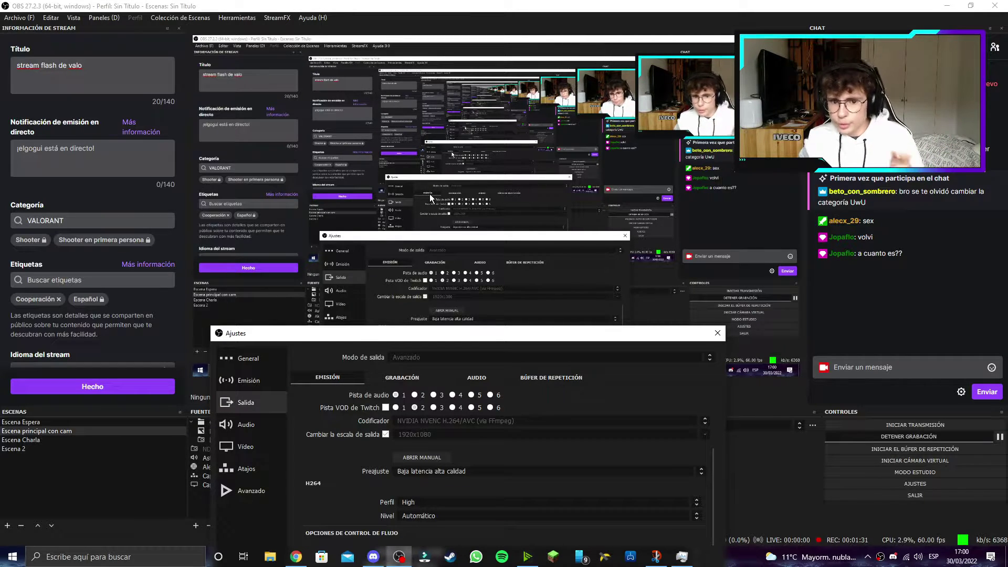
drag(532, 340, 524, 146)
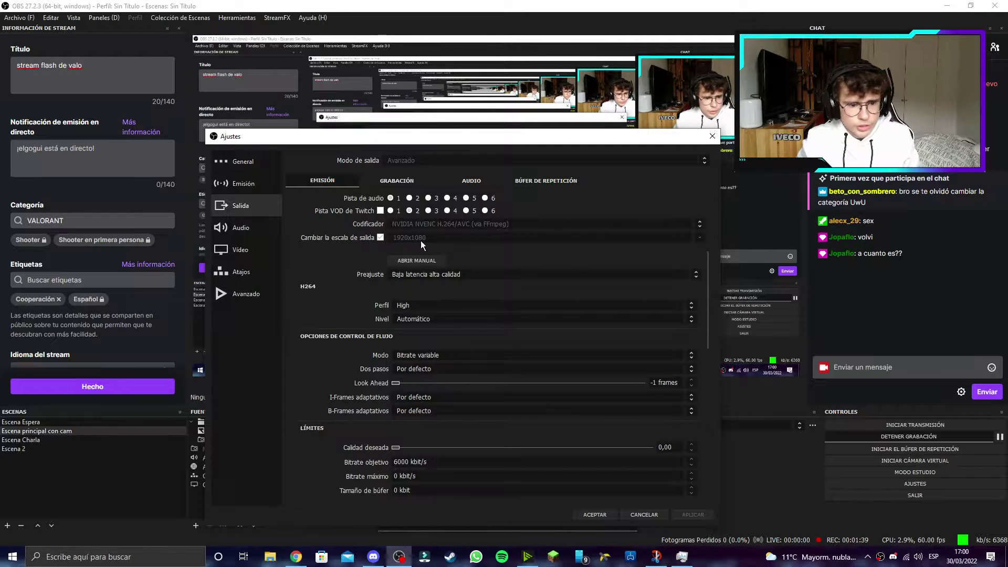
click(417, 279)
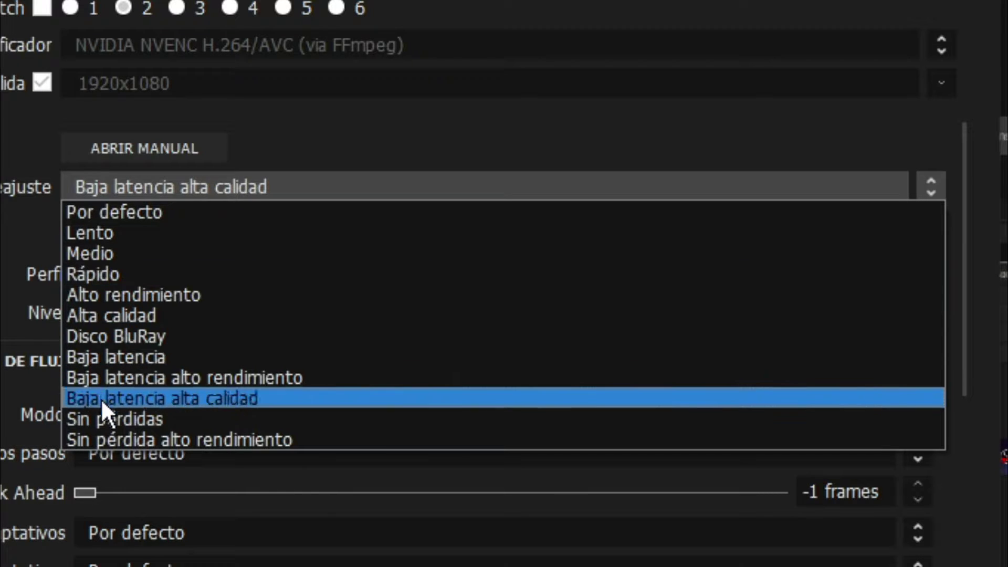
click(80, 495)
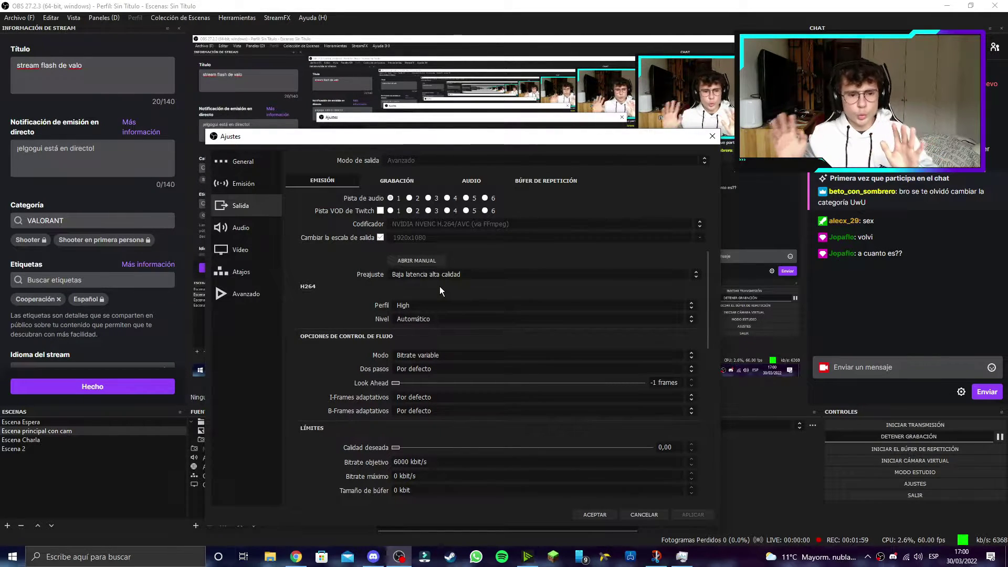
Choose Automático as the streaming H264 level and review the available bitrate control modes
click(413, 317)
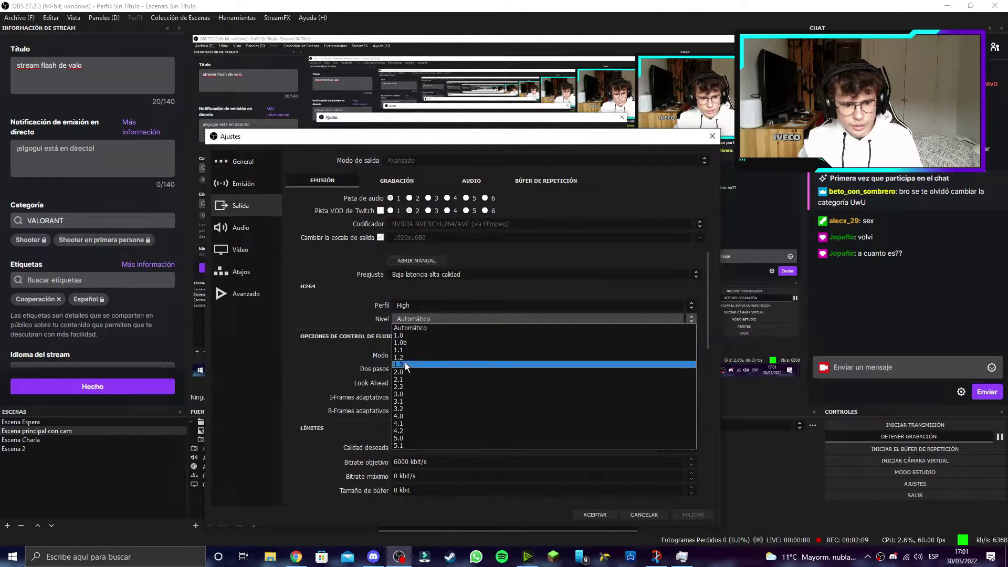
click(399, 329)
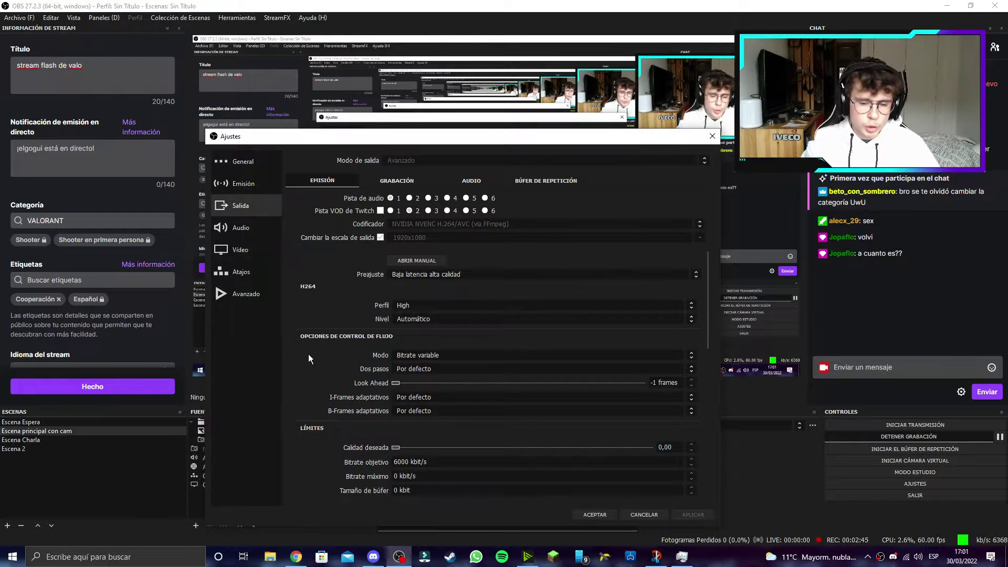
click(415, 355)
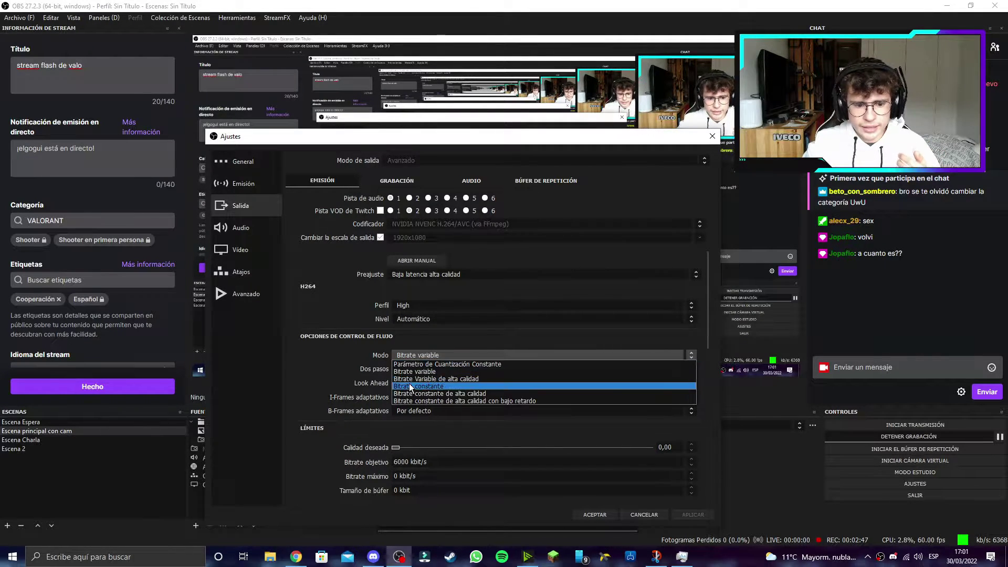
click(331, 337)
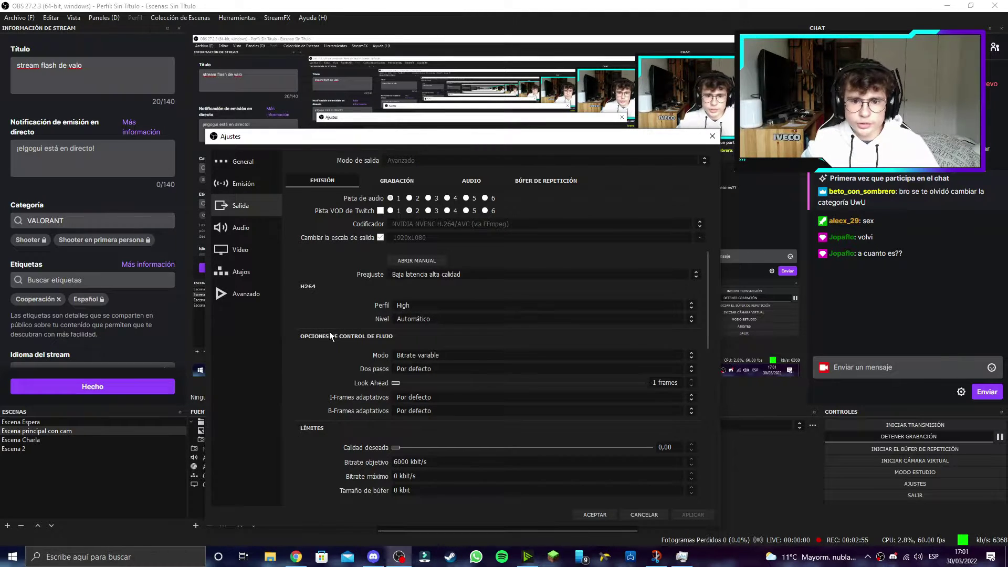
Examine the streaming encoder's flow control and limit settings, especially the target bitrate
scroll(342, 338, down, 2)
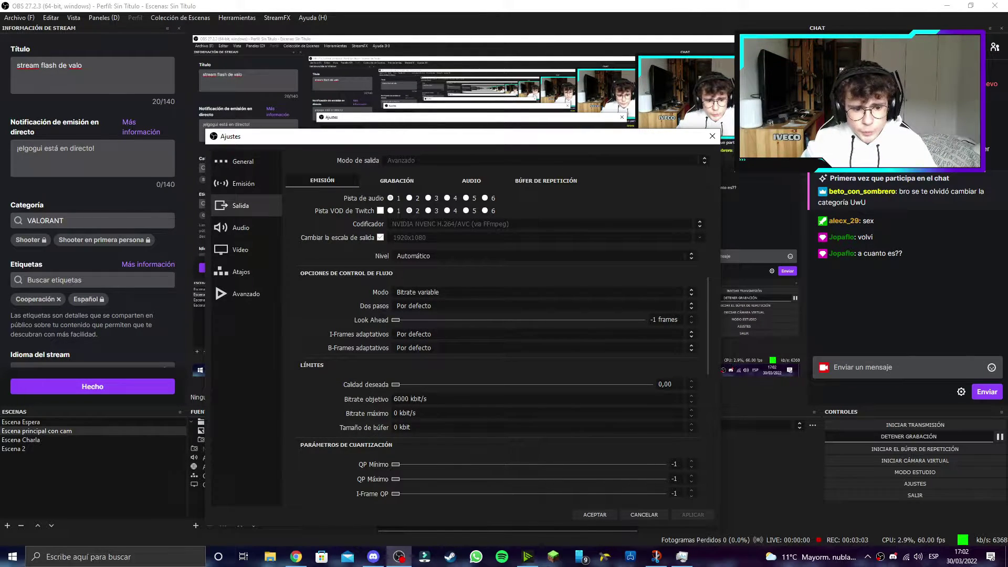
scroll(367, 400, down, 1)
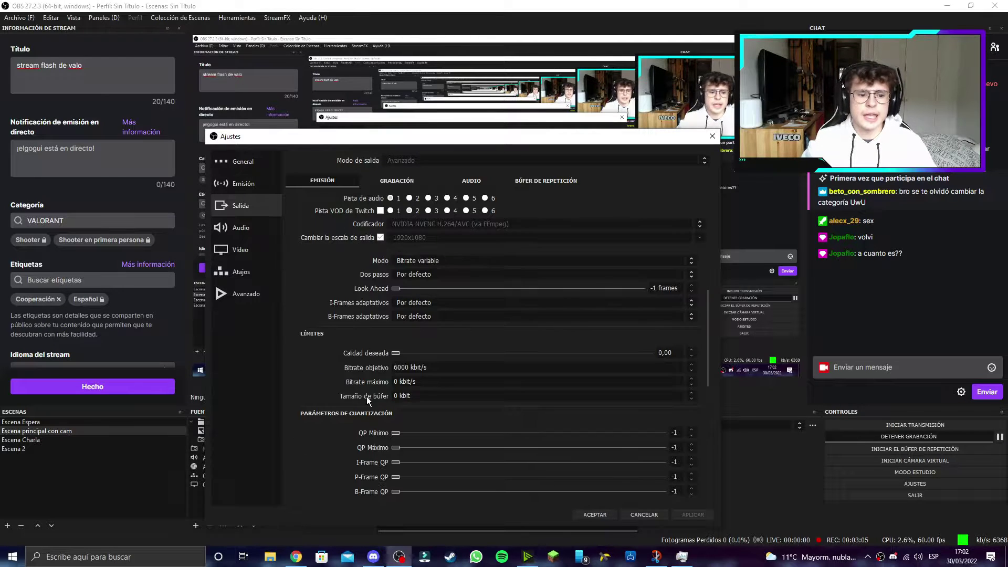
scroll(376, 378, down, 1)
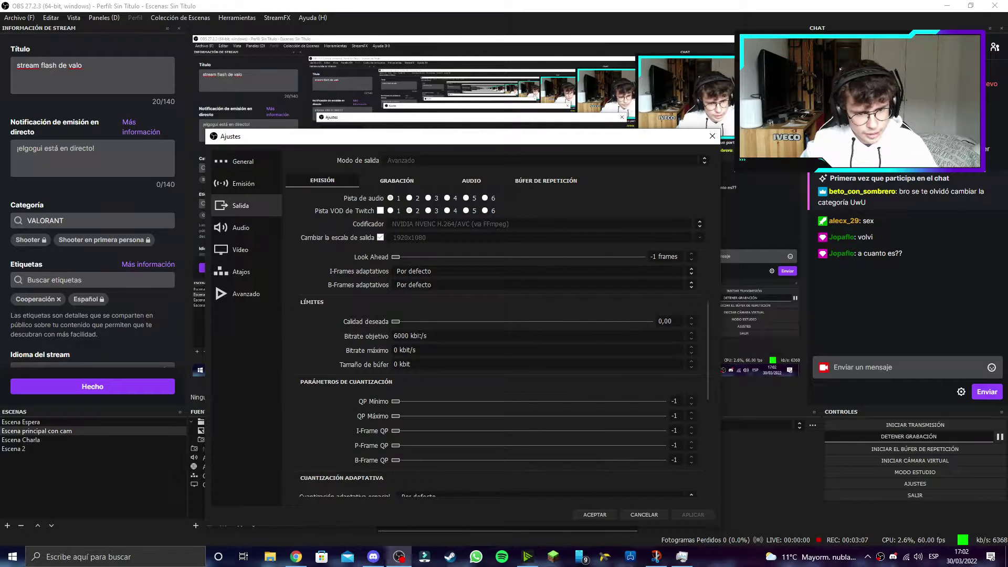
scroll(415, 338, up, 4)
scroll(378, 370, down, 4)
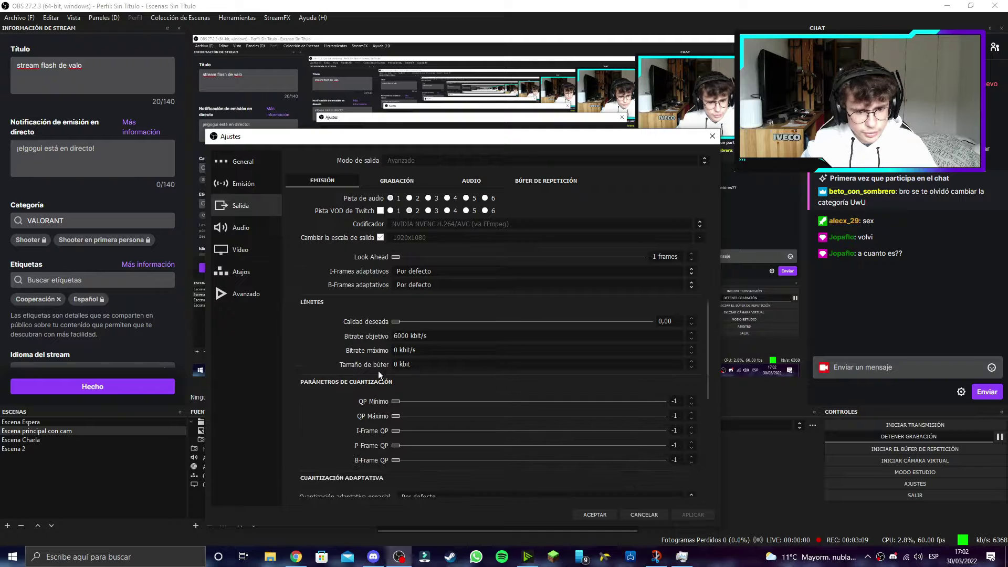
drag(395, 336, 427, 336)
click(295, 342)
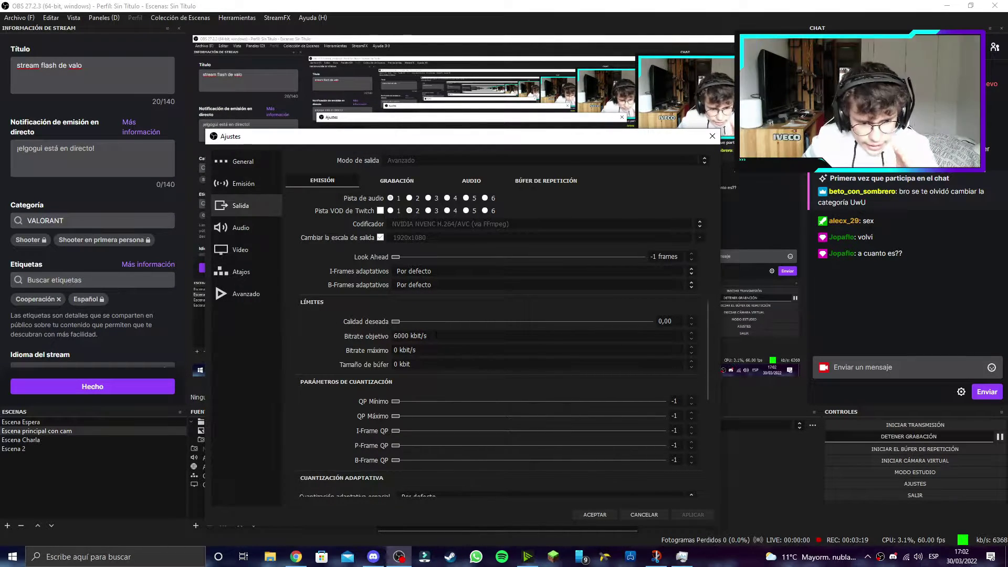
drag(436, 334, 395, 336)
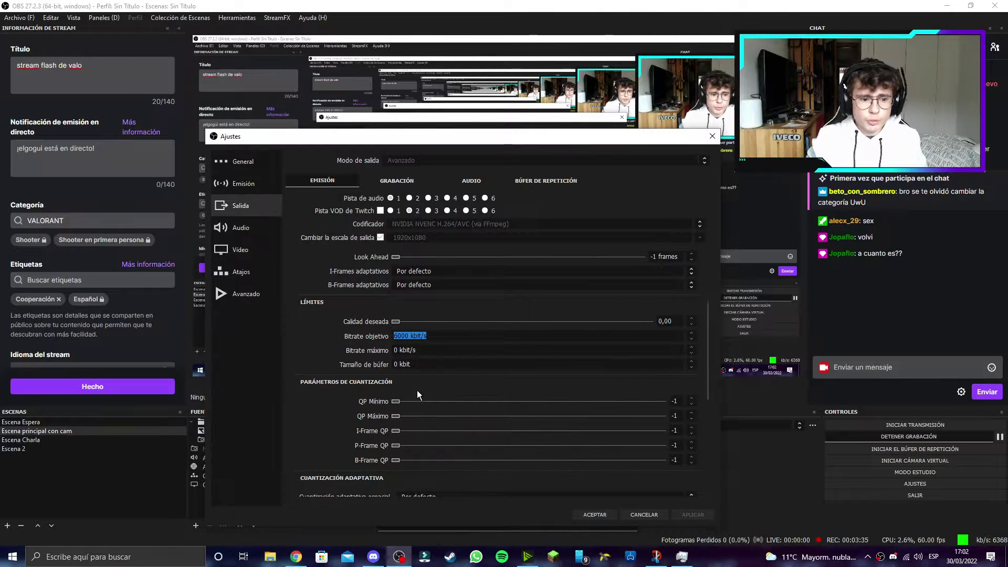
Set the streaming maximum bitrate to 6000 kbit/s and the target bitrate to 4000 kbit/s
click(395, 350)
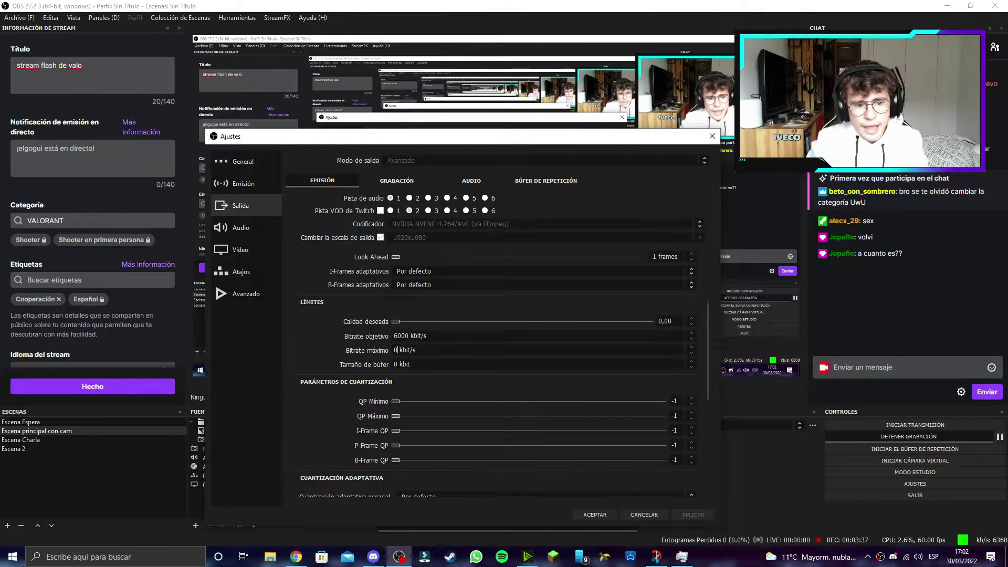
double_click(396, 350)
text(6)
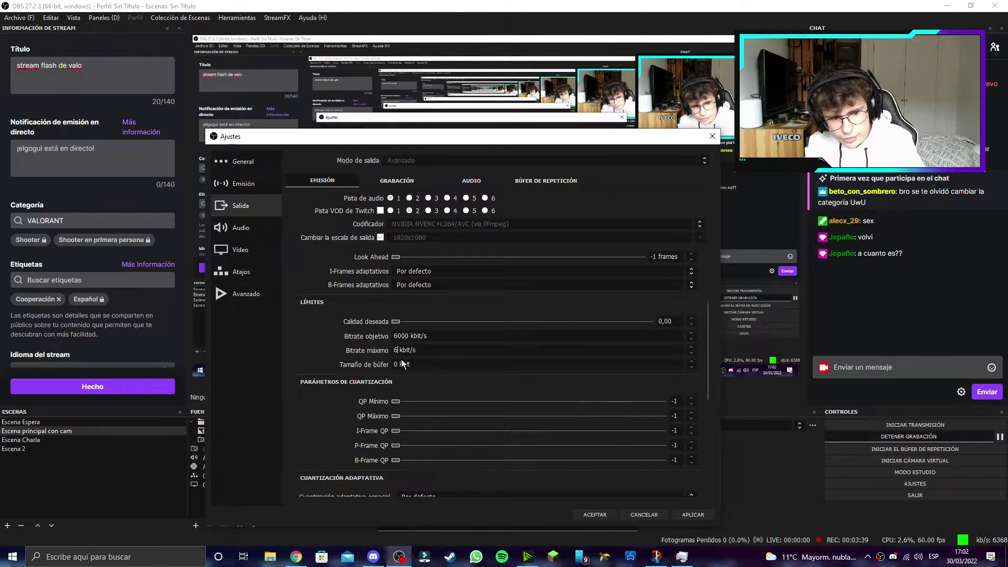
text(000)
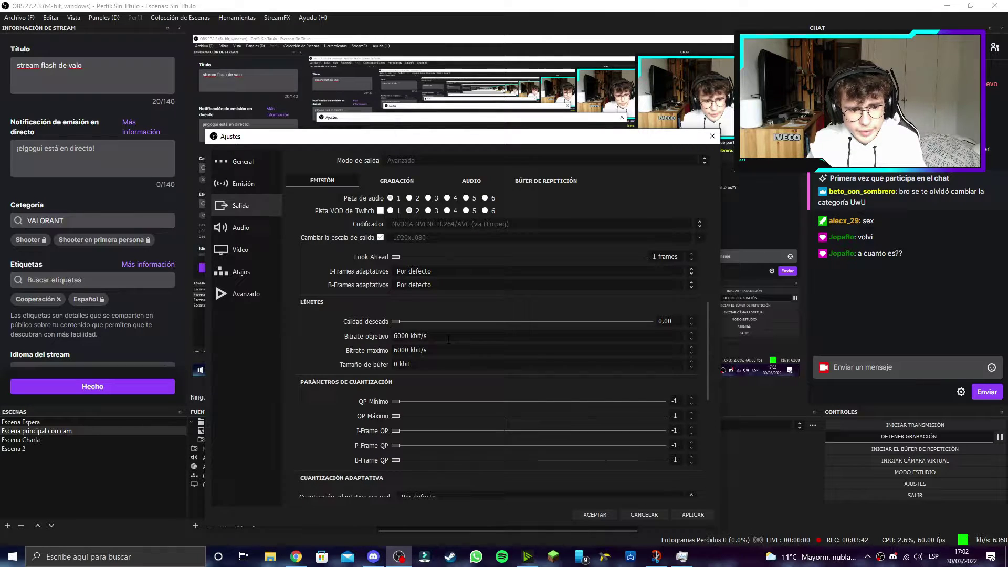
click(449, 340)
key(Home)
key(Delete)
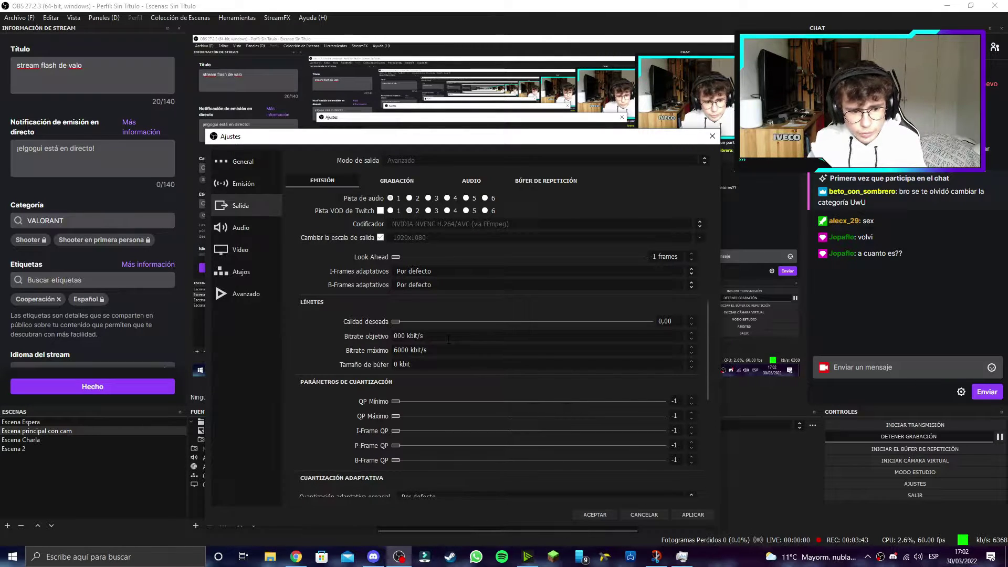
text(4)
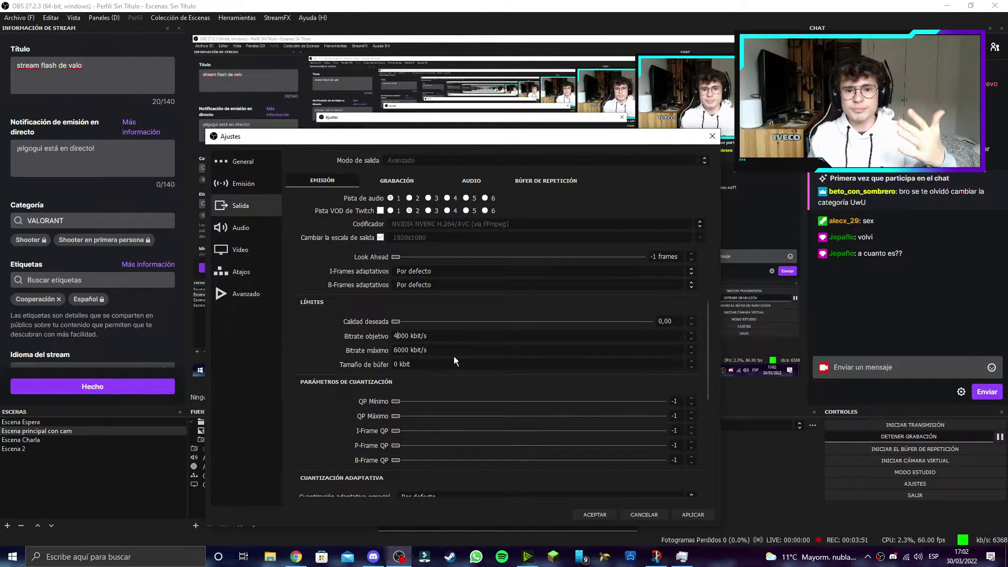
Restore the streaming target bitrate to 6000 kbit/s and the maximum bitrate to 0 kbit/s
key(BackSpace)
text(6)
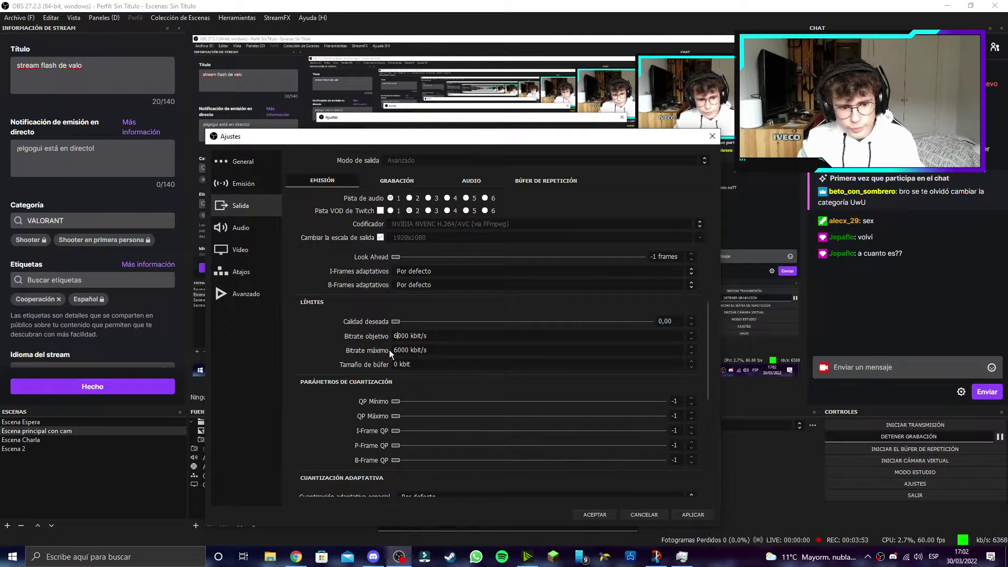
key(BackSpace)
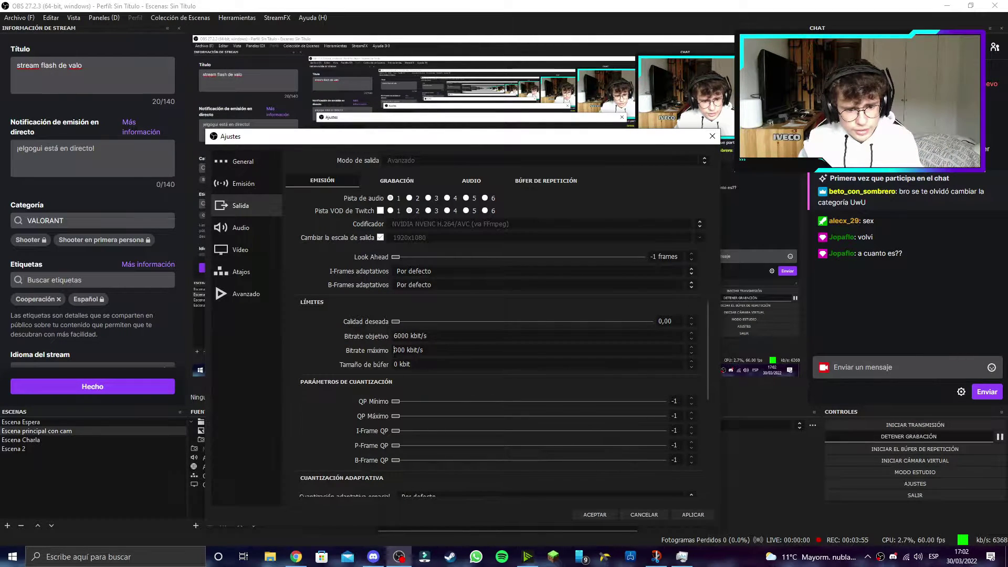
key(Delete)
key(Delete)
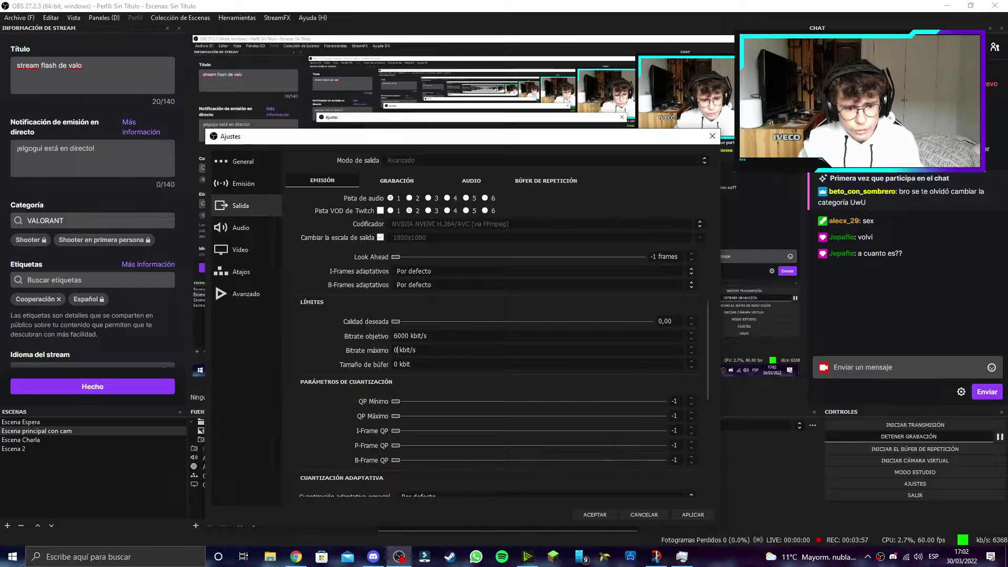
Examine the remaining streaming encoder settings for quantization, B-frames, keyframe interval and FFmpeg options
scroll(462, 354, down, 2)
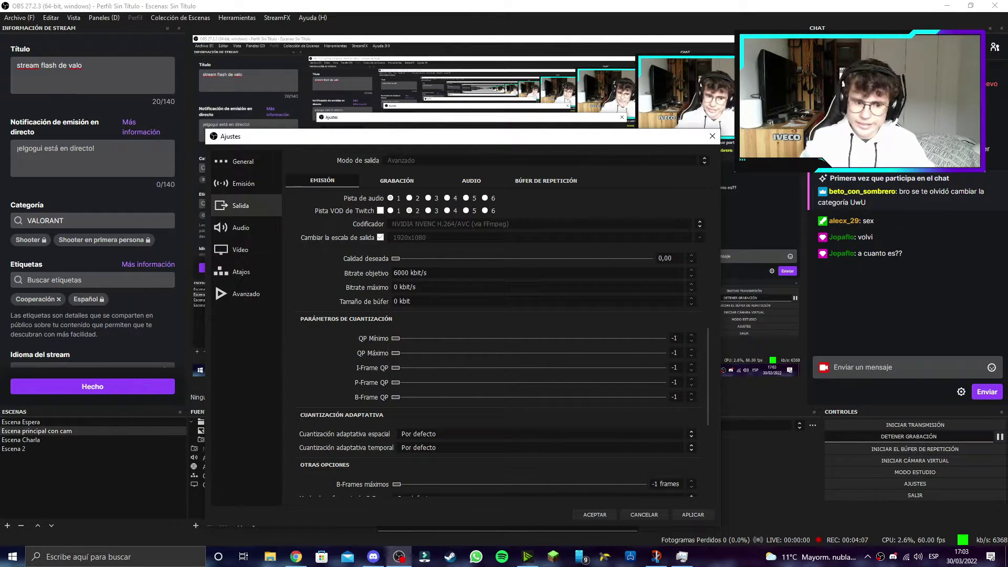
scroll(371, 332, down, 5)
scroll(427, 377, up, 5)
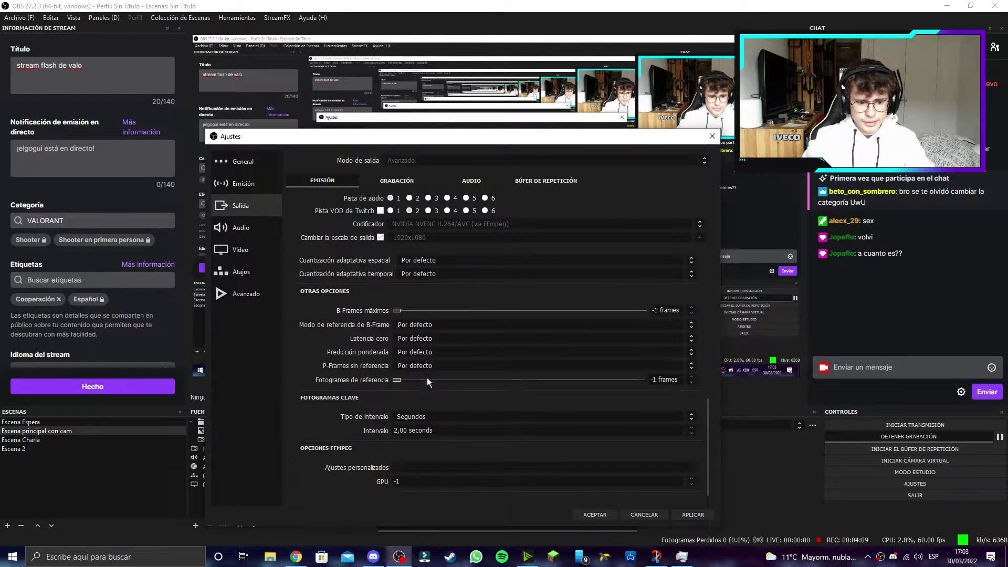
scroll(346, 398, up, 6)
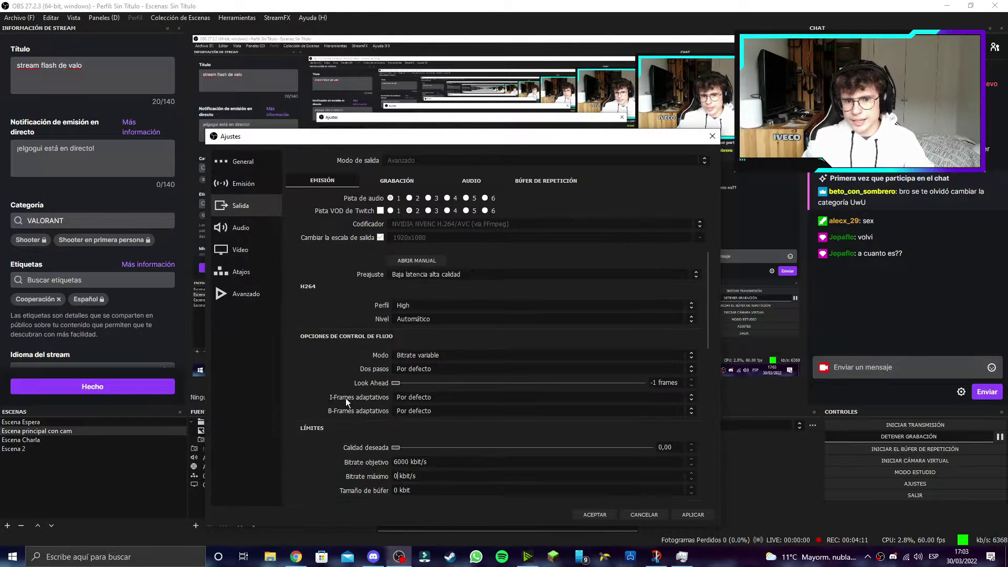
Examine the recording output settings, including the HEVC profile choices, output rescaling, bitrate mode and target bitrate
click(377, 175)
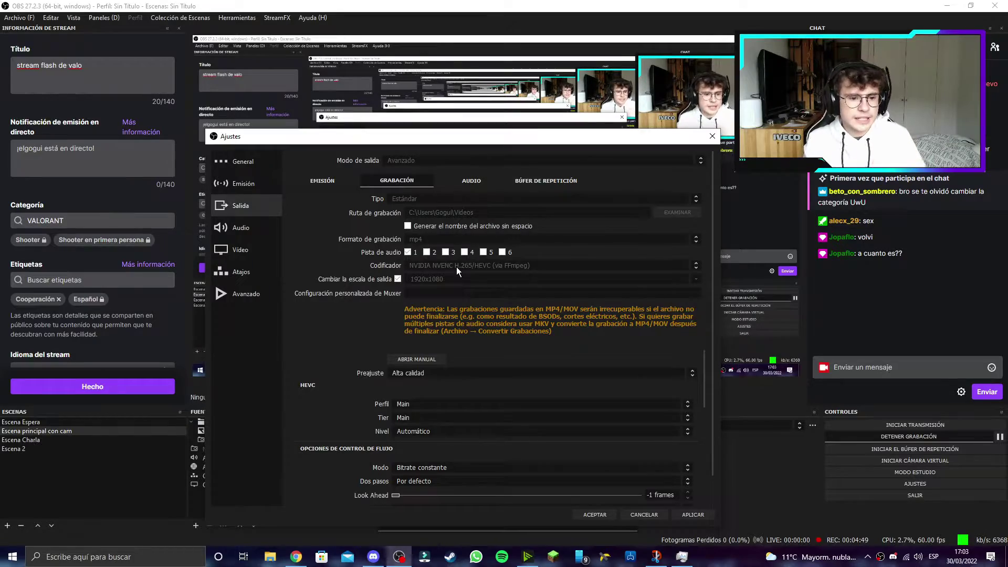
click(399, 403)
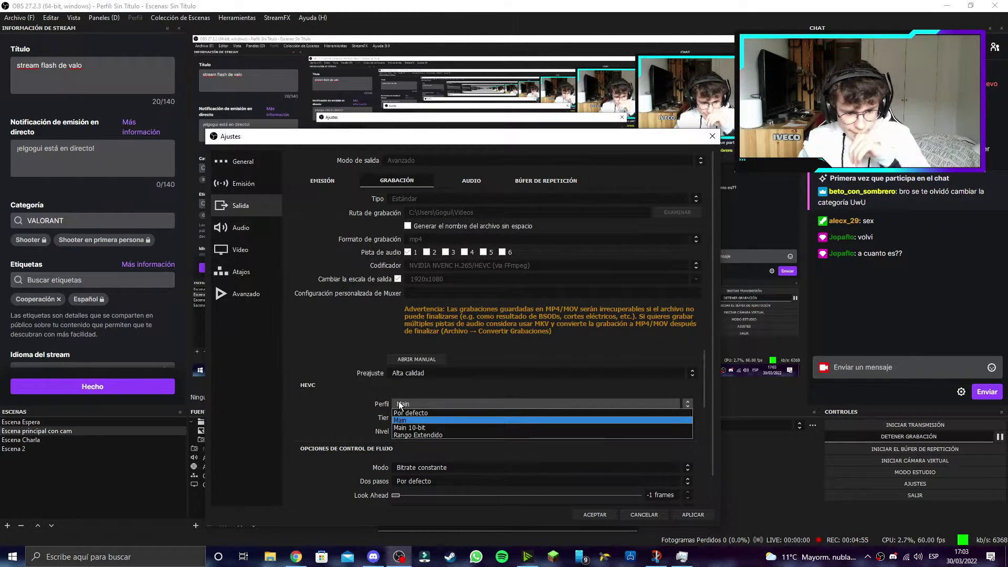
click(399, 401)
scroll(322, 381, down, 2)
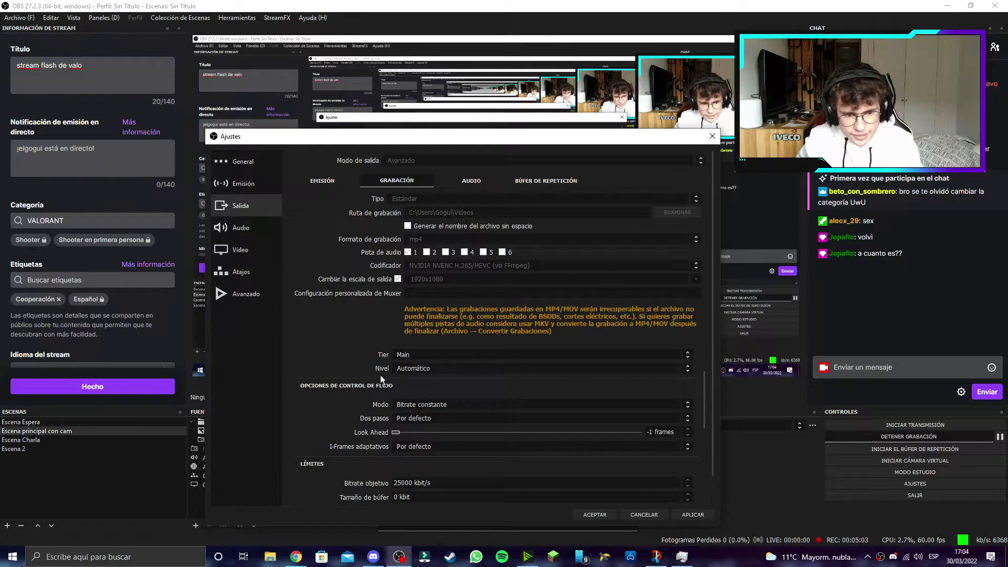
scroll(334, 361, up, 2)
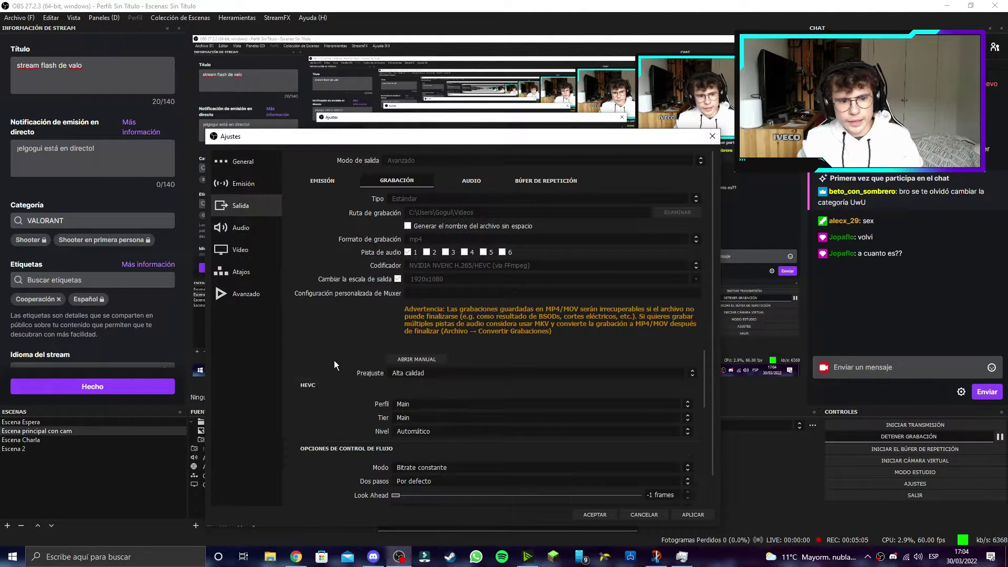
click(398, 279)
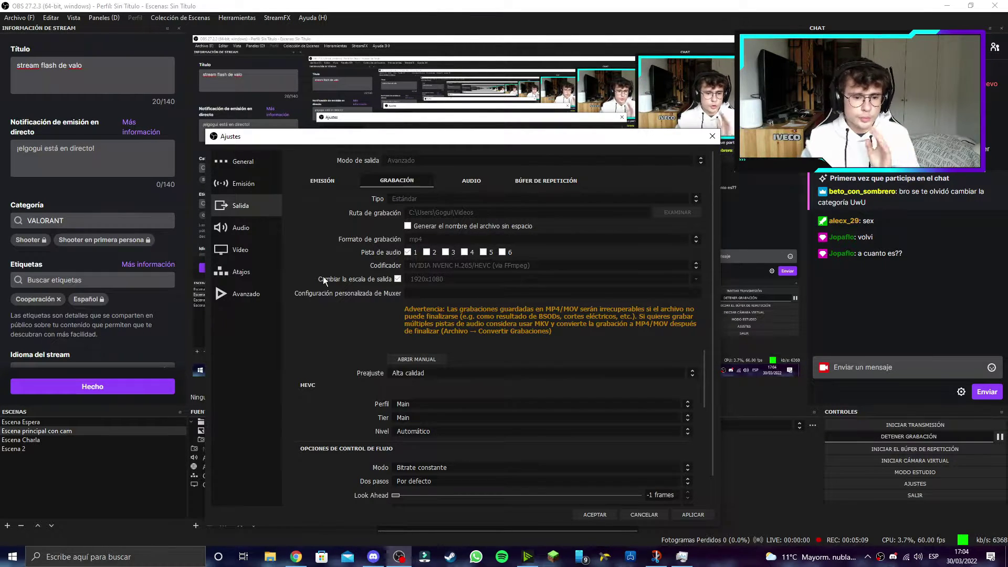
scroll(313, 348, down, 1)
scroll(324, 361, down, 1)
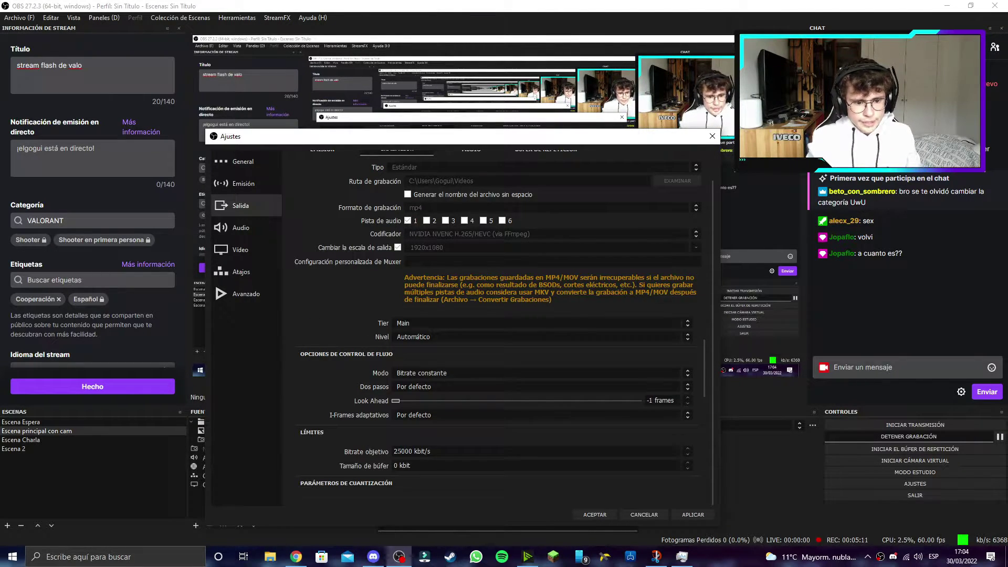
drag(394, 452, 433, 455)
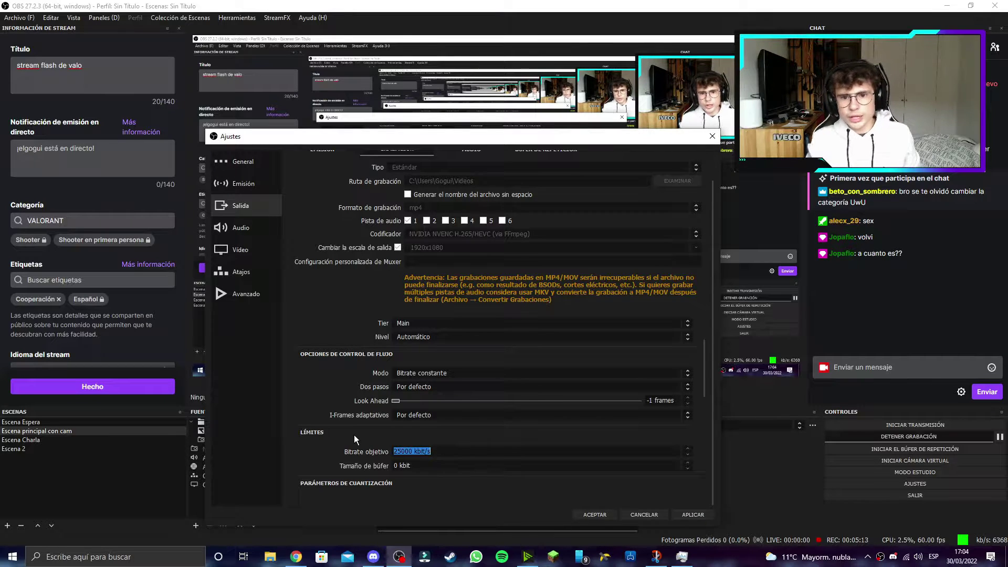